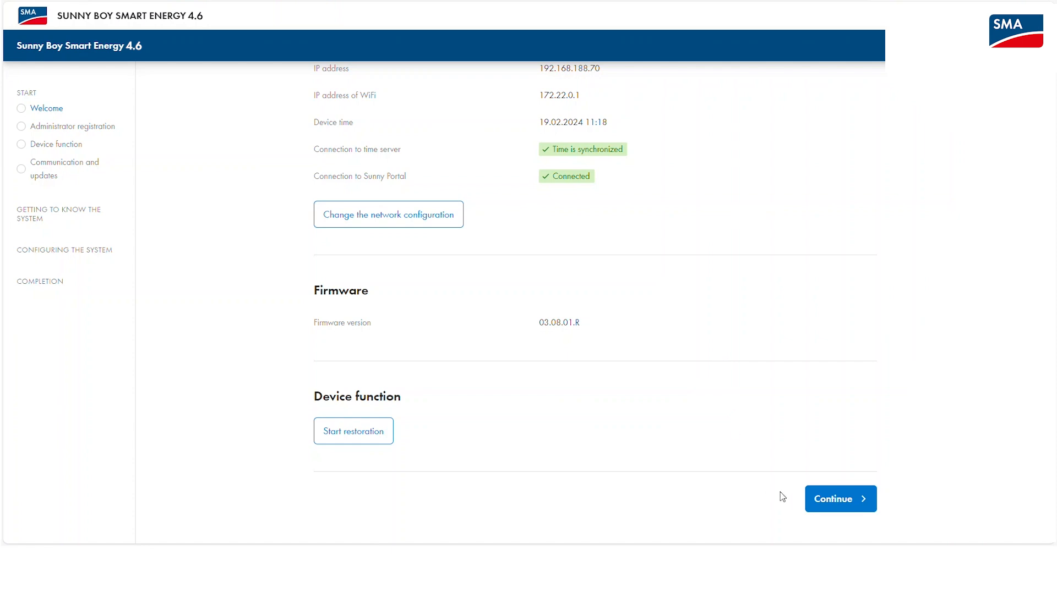
Fill in the administrator's first name, last name and user name on the registration form.
{"action": "left_click", "coordinate": [840, 507]}
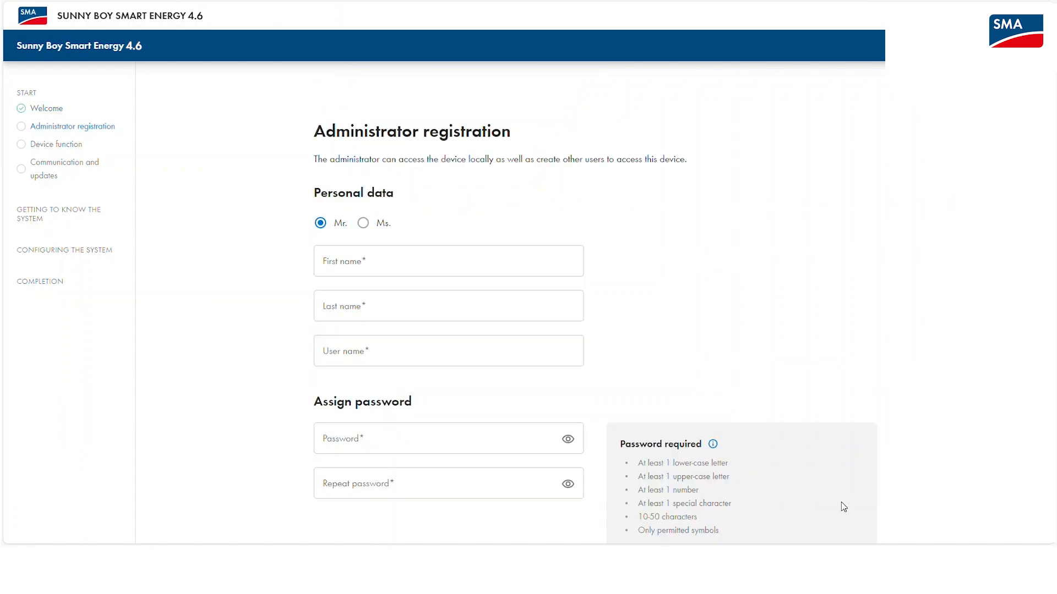
{"action": "left_click", "coordinate": [520, 268]}
{"action": "type", "text": "Admin"}
{"action": "key", "text": "Tab"}
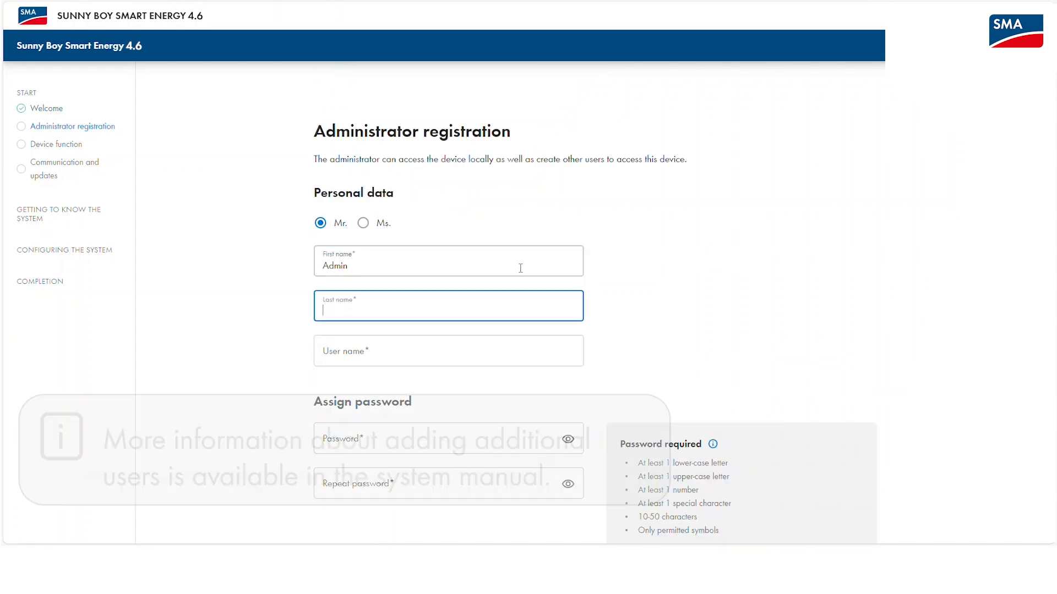
{"action": "type", "text": "istrator"}
{"action": "key", "text": "Tab"}
{"action": "type", "text": "admin"}
Enter the administrator password and repeat it so it meets every rule.
{"action": "scroll", "coordinate": [583, 224], "scroll_direction": "down", "scroll_amount": 2}
{"action": "left_click", "coordinate": [380, 334]}
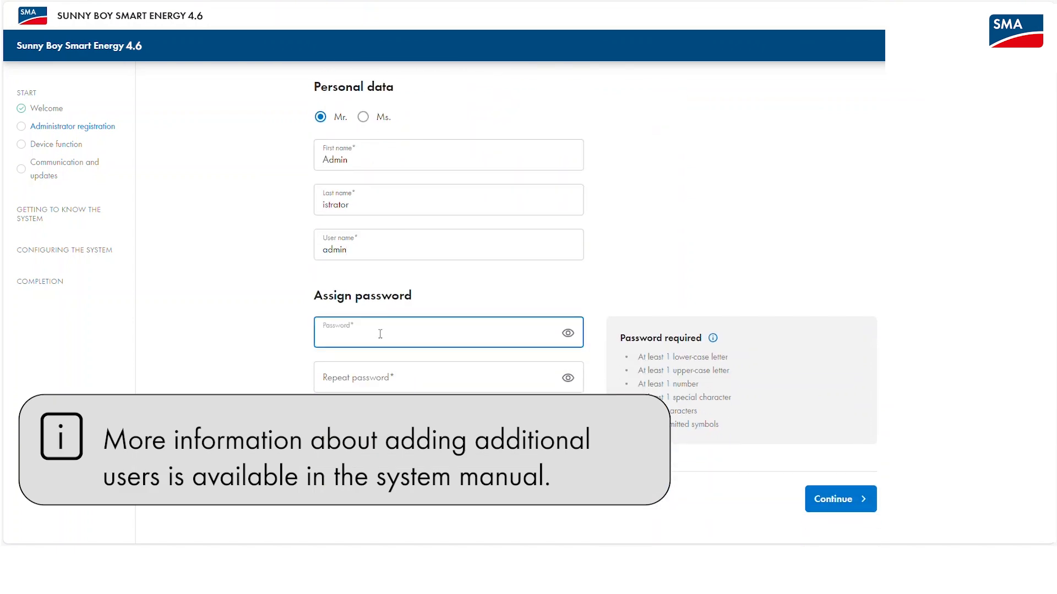
{"action": "type", "text": "•••••••••••••"}
{"action": "key", "text": "Tab"}
{"action": "type", "text": "••••••"}
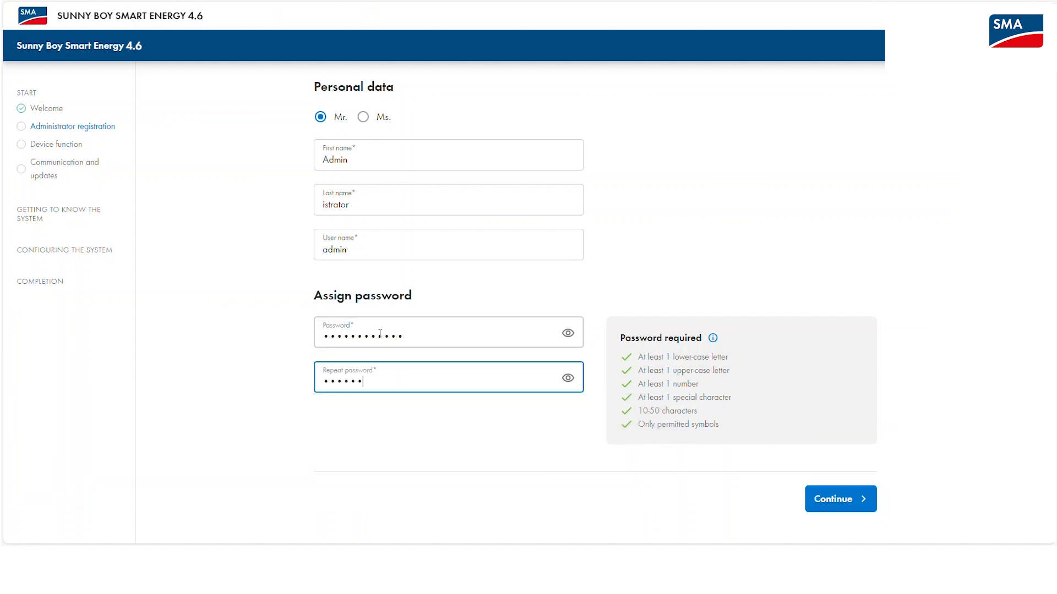
{"action": "type", "text": "•••••"}
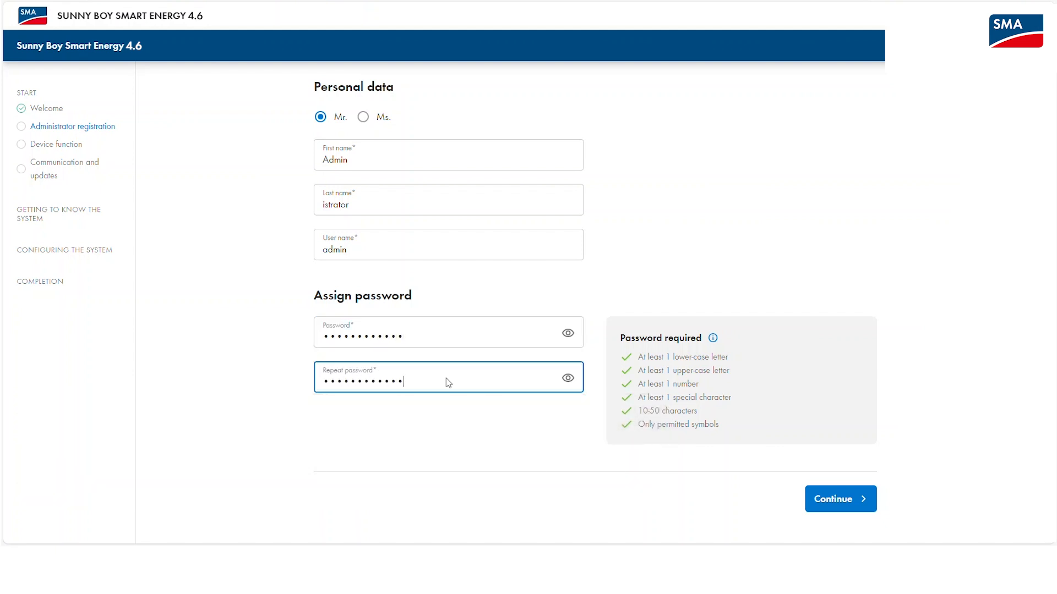
Submit the registration, then rename the device from 'My device' to 'SBSE', keeping Device as System Manager.
{"action": "left_click", "coordinate": [819, 506]}
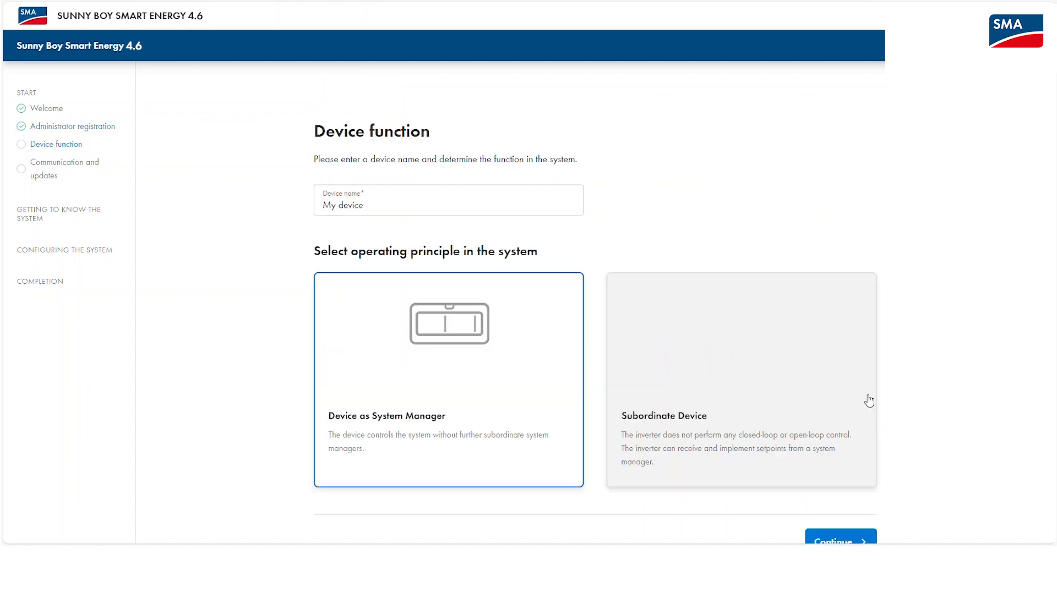
{"action": "left_click", "coordinate": [411, 201]}
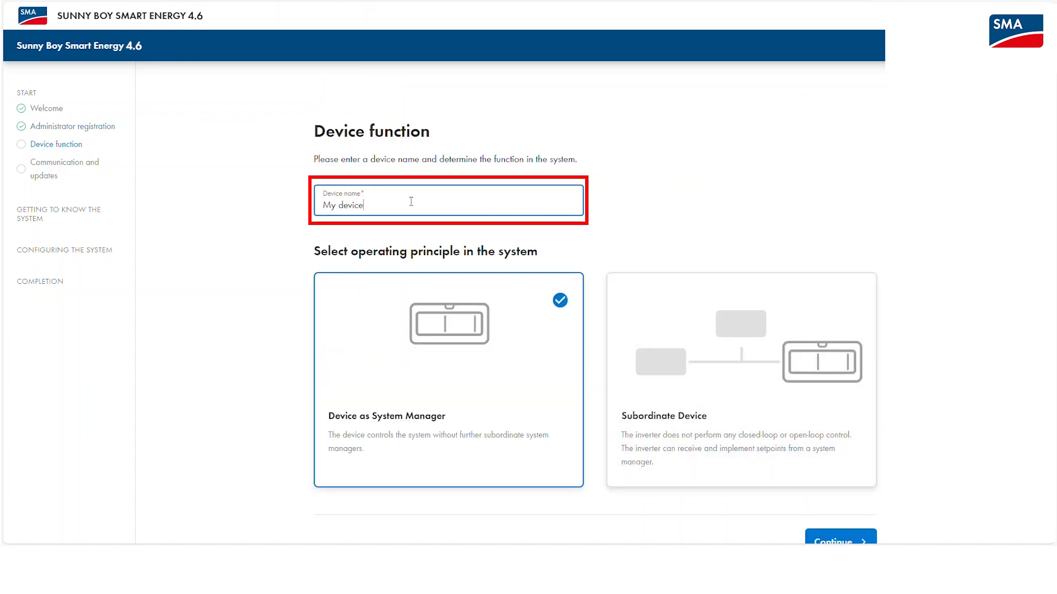
{"action": "left_click_drag", "start_coordinate": [411, 201], "coordinate": [259, 204]}
{"action": "type", "text": "SBSE"}
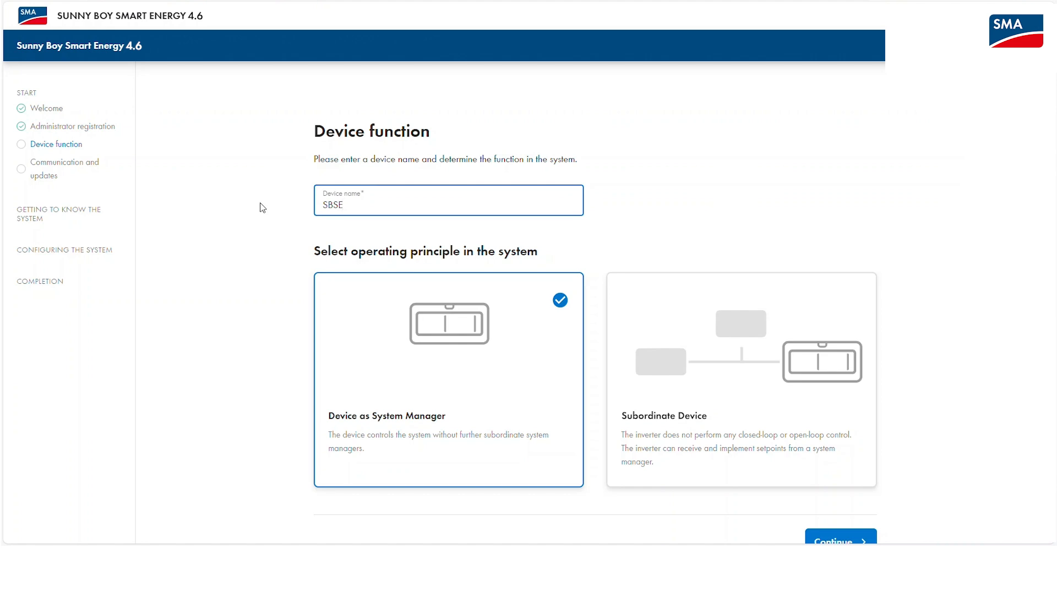
{"action": "scroll", "coordinate": [936, 267], "scroll_direction": "down", "scroll_amount": 1}
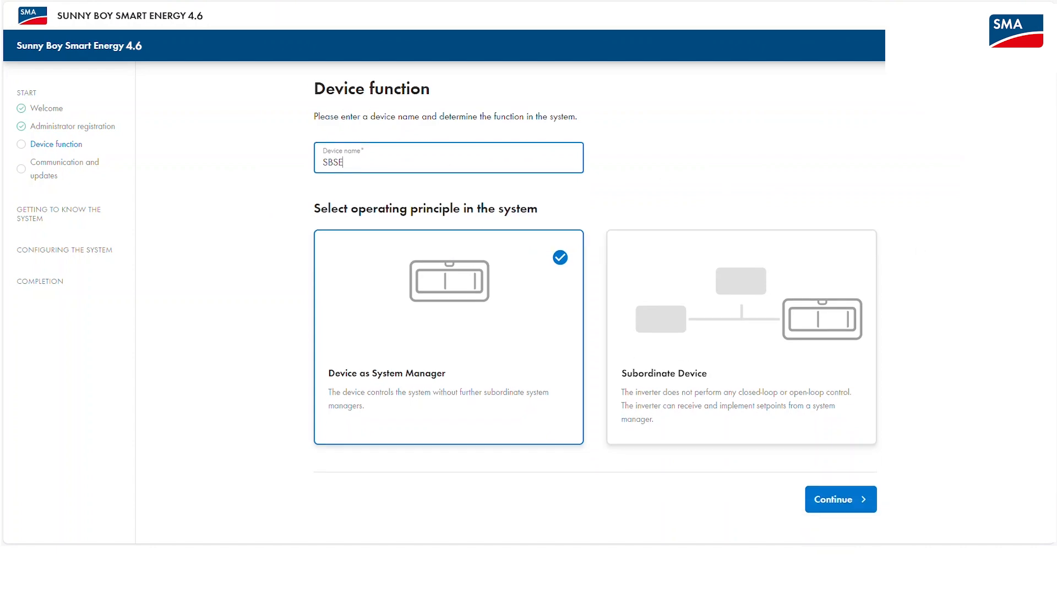
Enable automatic security and feature updates and automatic updates for all SMA products.
{"action": "left_click", "coordinate": [860, 501]}
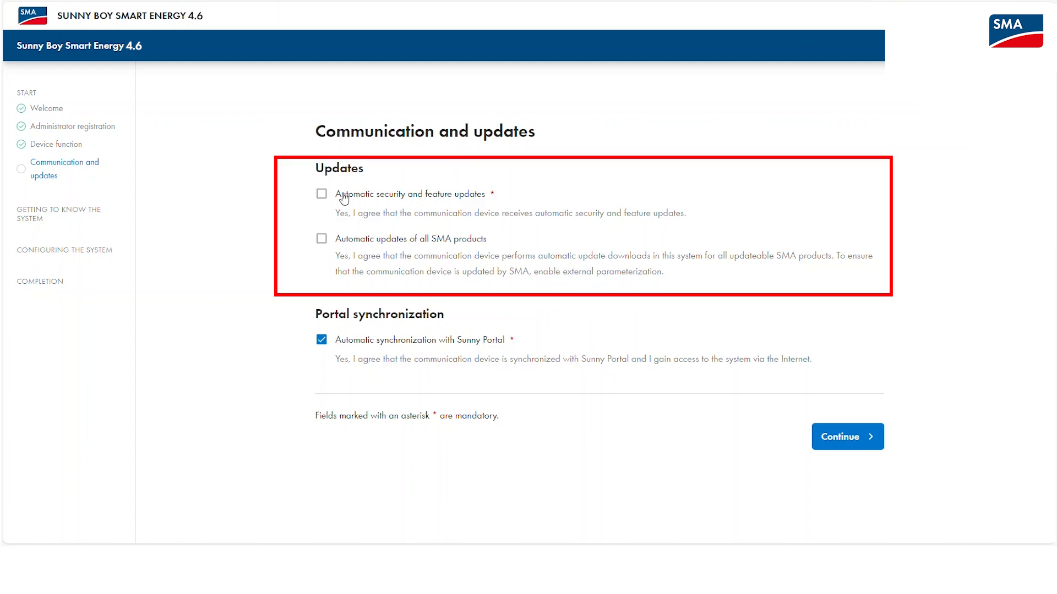
{"action": "left_click", "coordinate": [322, 194]}
{"action": "left_click", "coordinate": [321, 239]}
{"action": "left_click", "coordinate": [840, 452]}
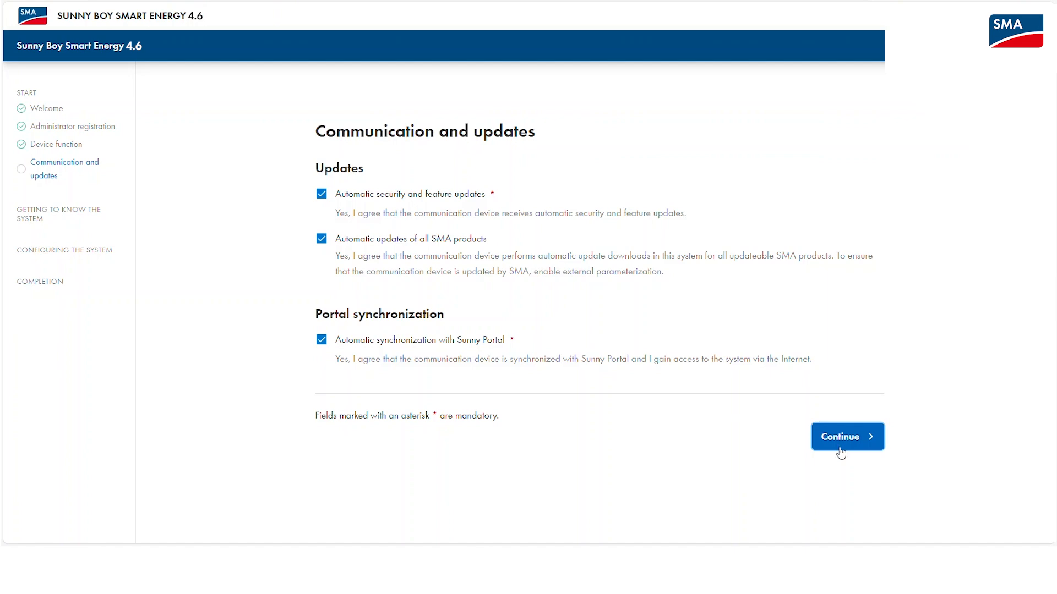
{"action": "scroll", "coordinate": [595, 303], "scroll_direction": "down", "scroll_amount": 1}
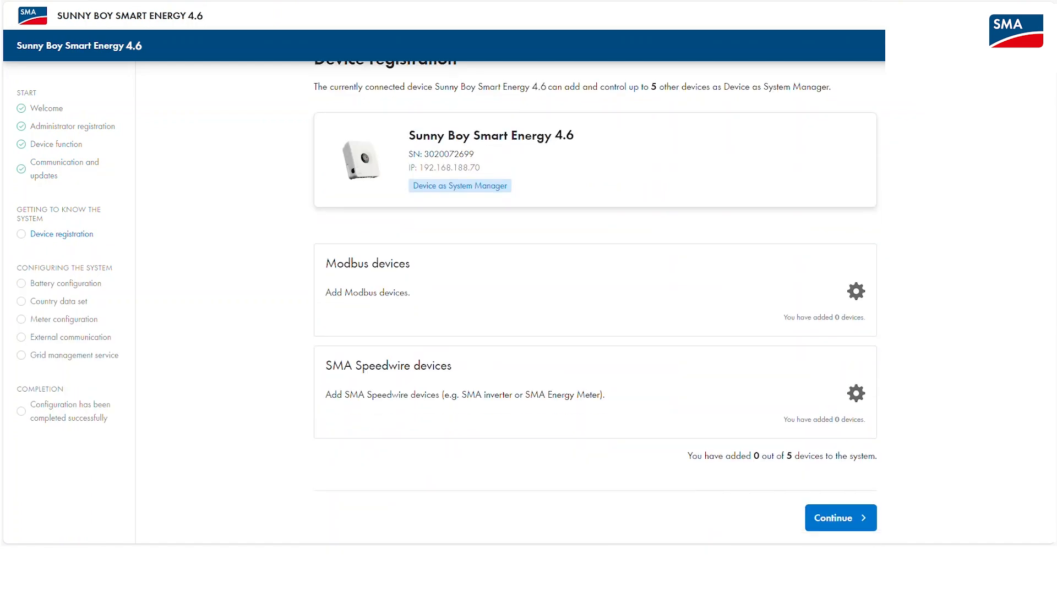
Enter and repeat the Speedwire system password for SMA Speedwire devices.
{"action": "left_click", "coordinate": [857, 396]}
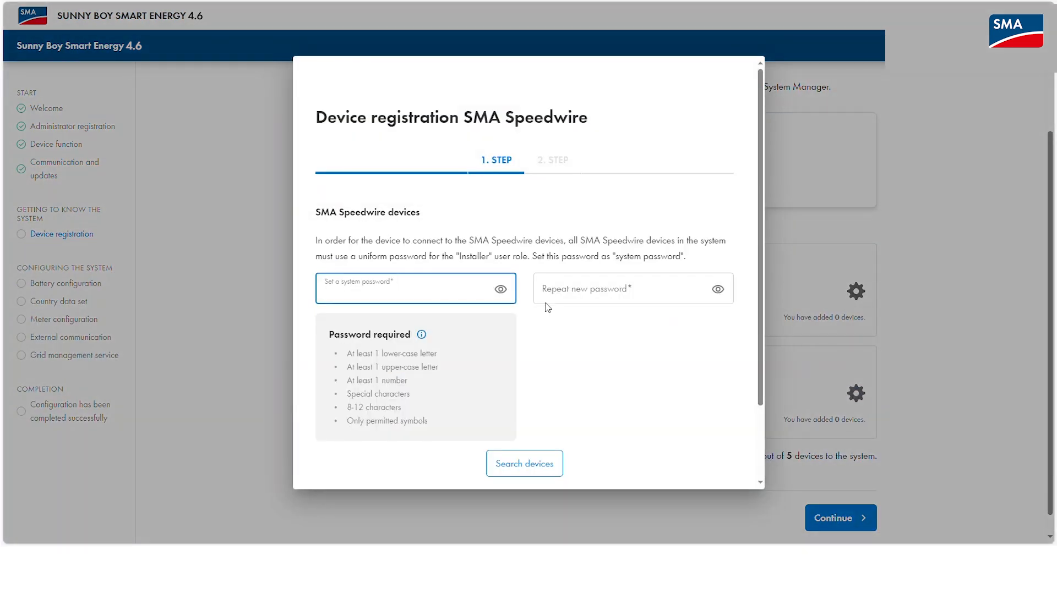
{"action": "key", "text": "Tab"}
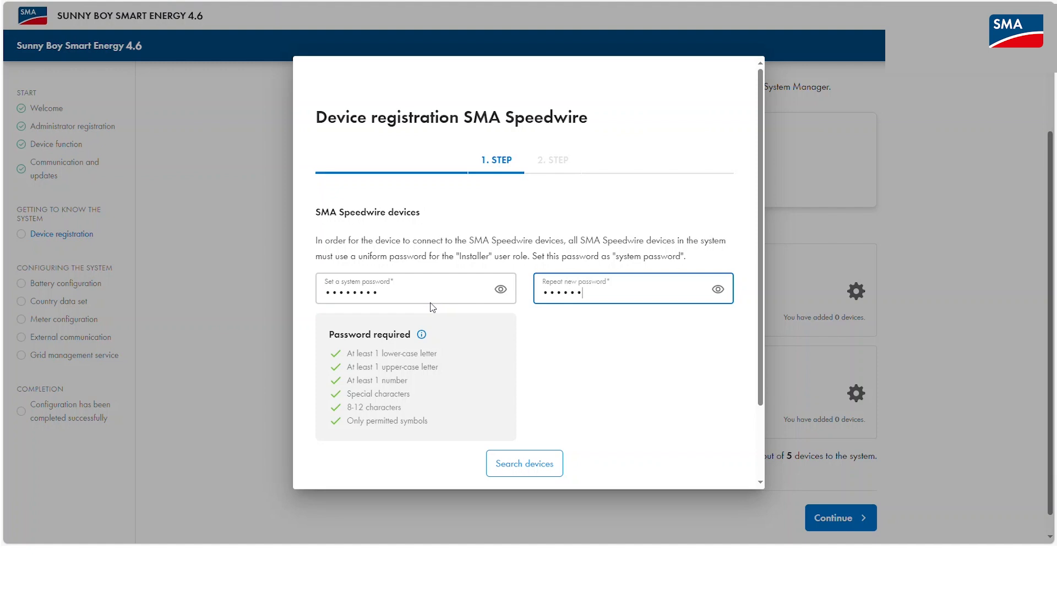
Search the network for Speedwire devices and add the found Energy Meter to the system.
{"action": "left_click", "coordinate": [524, 463]}
{"action": "scroll", "coordinate": [601, 431], "scroll_direction": "down", "scroll_amount": 1}
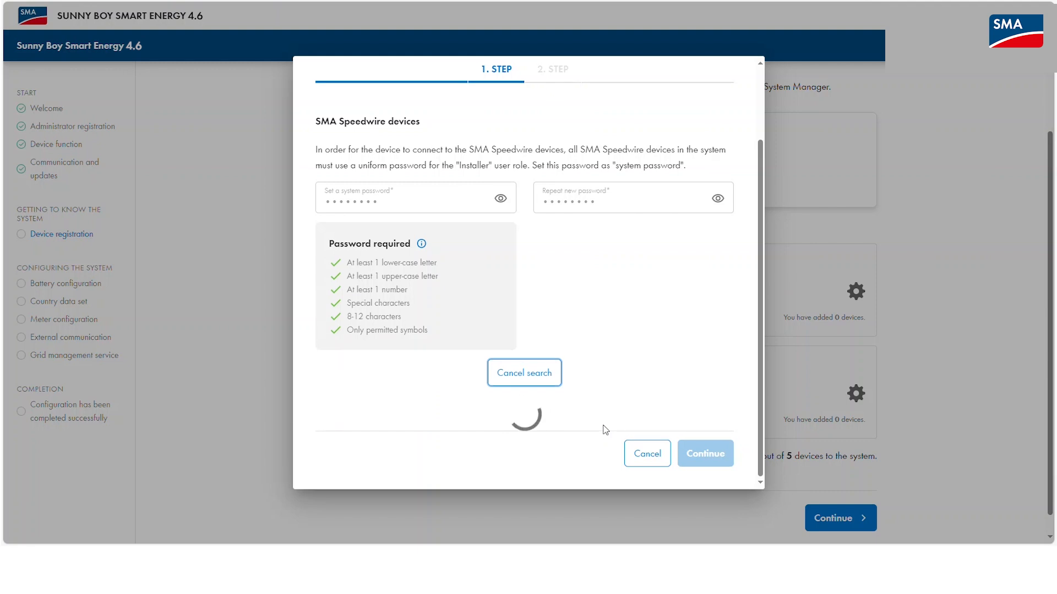
{"action": "left_click", "coordinate": [721, 463]}
{"action": "scroll", "coordinate": [706, 392], "scroll_direction": "down", "scroll_amount": 4}
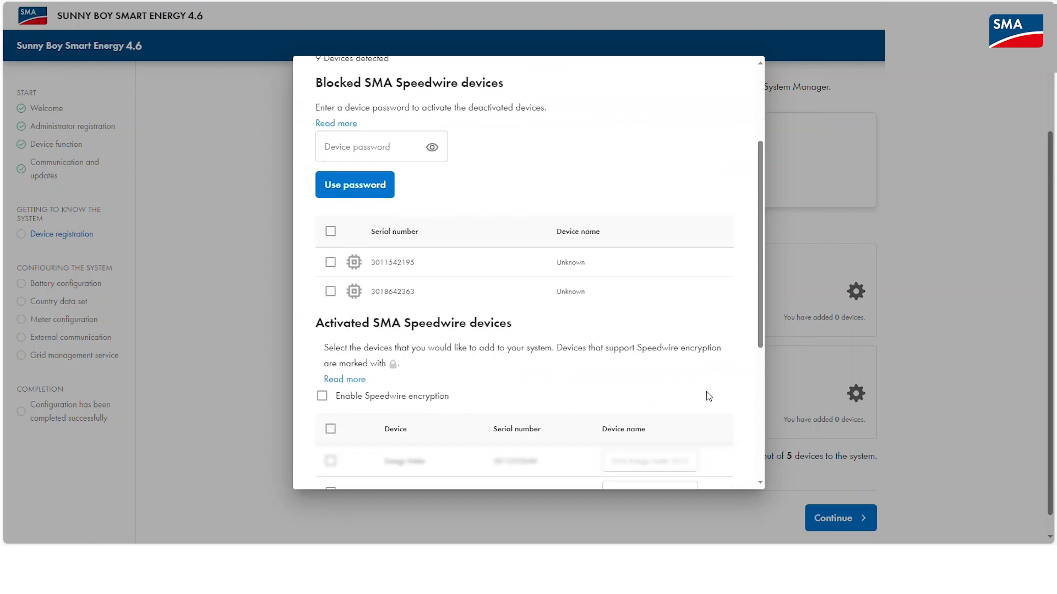
{"action": "left_click", "coordinate": [336, 359]}
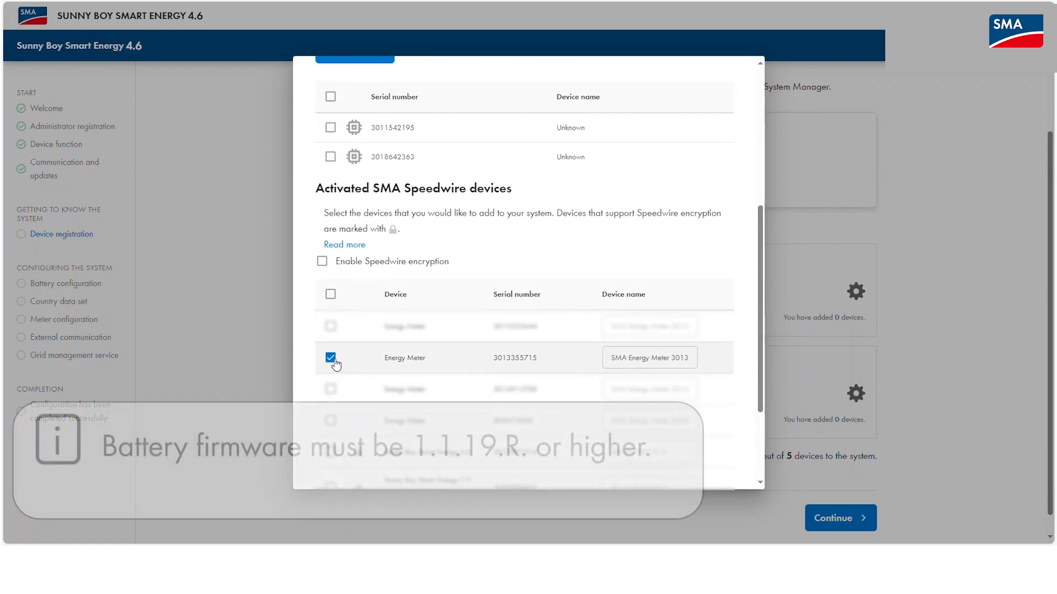
{"action": "scroll", "coordinate": [339, 374], "scroll_direction": "down", "scroll_amount": 3}
{"action": "left_click", "coordinate": [713, 460]}
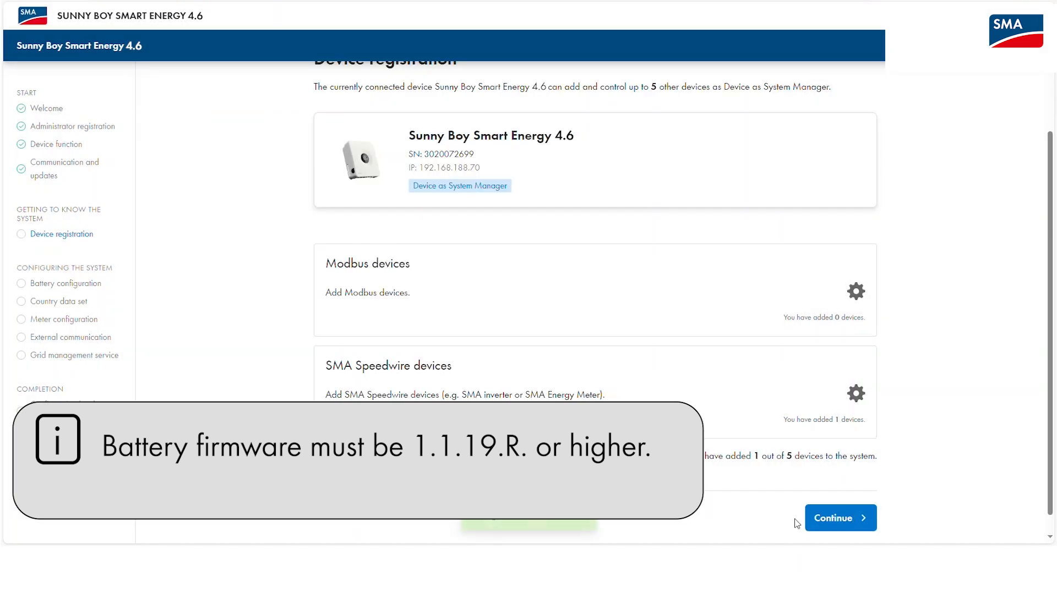
Review the SMA Home Storage battery details, confirm the battery configuration, and reach the country data set search.
{"action": "left_click", "coordinate": [837, 520]}
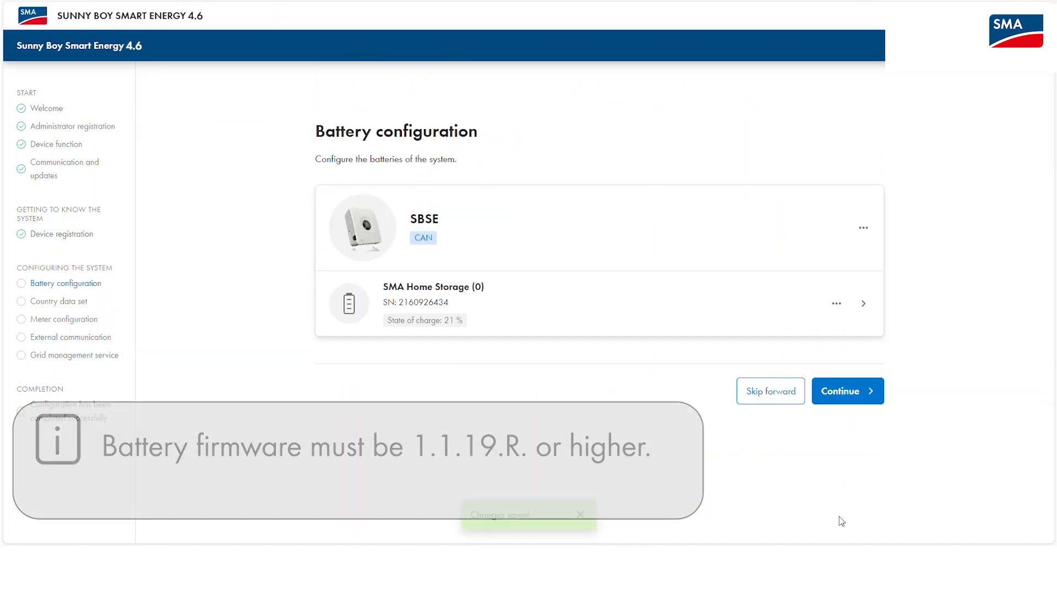
{"action": "left_click", "coordinate": [835, 306]}
{"action": "left_click", "coordinate": [834, 306]}
{"action": "left_click", "coordinate": [864, 306]}
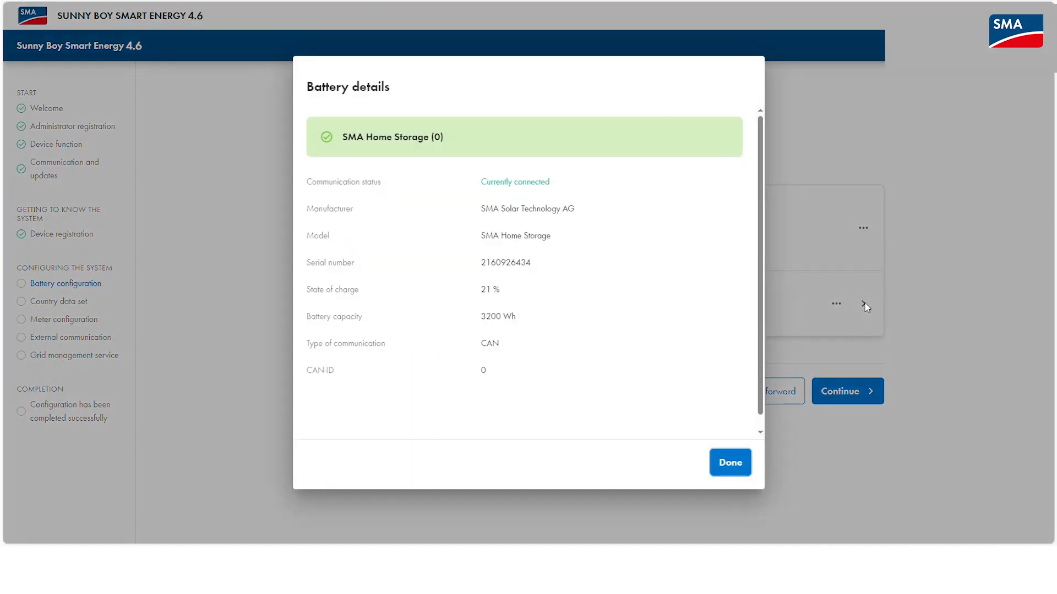
{"action": "left_click", "coordinate": [741, 472]}
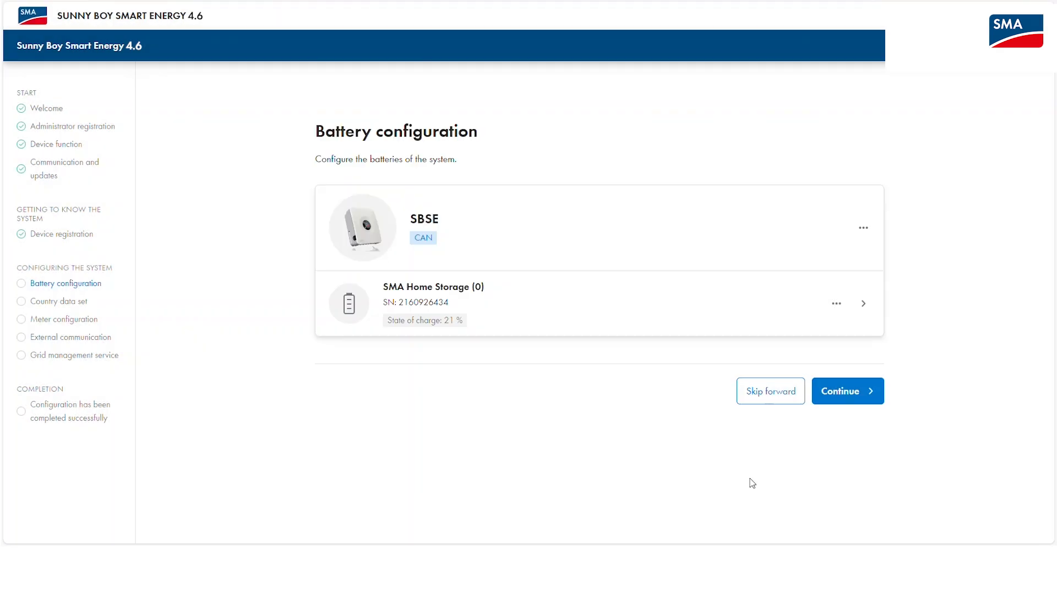
{"action": "left_click", "coordinate": [855, 402]}
{"action": "left_click", "coordinate": [531, 183]}
Choose country data set VDE-AR-N4105:2018 Generators up to 4.6 kVA with phase assignment phsA and save.
{"action": "type", "text": "VDE"}
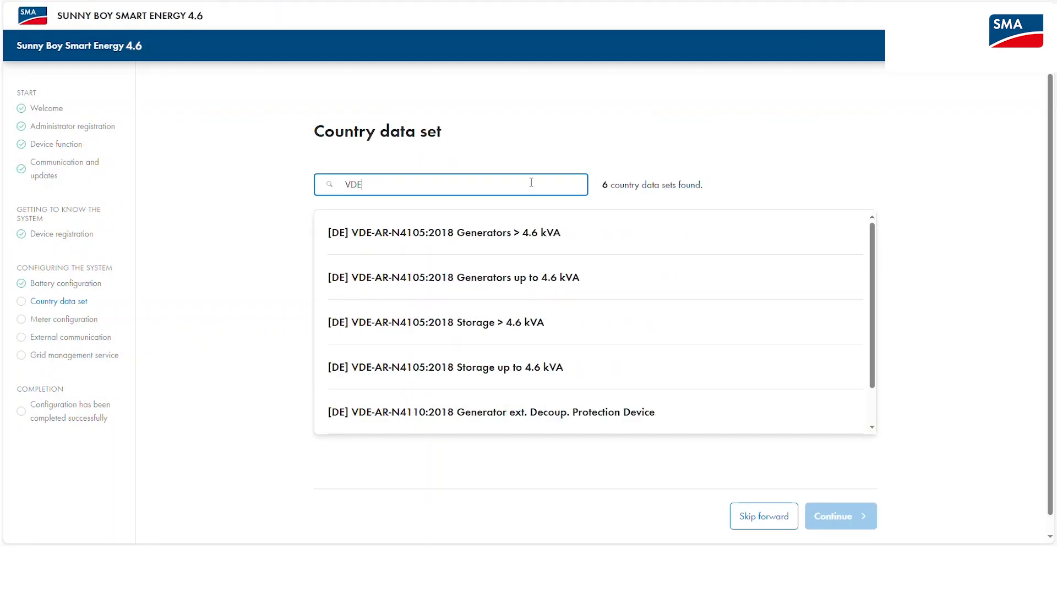
{"action": "left_click", "coordinate": [625, 282]}
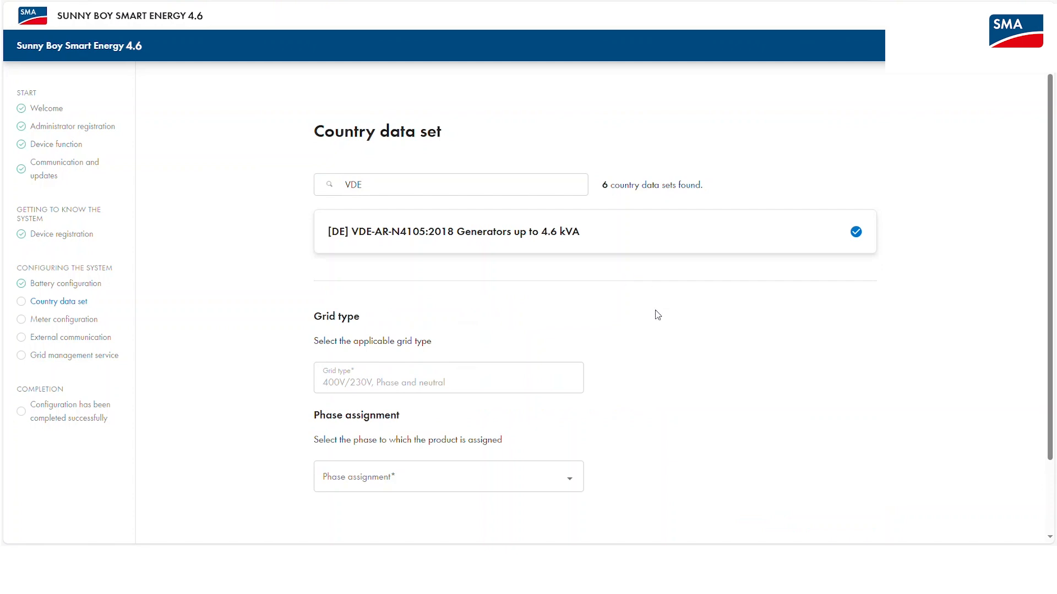
{"action": "scroll", "coordinate": [655, 316], "scroll_direction": "down", "scroll_amount": 2}
{"action": "left_click", "coordinate": [571, 394]}
{"action": "left_click", "coordinate": [378, 397]}
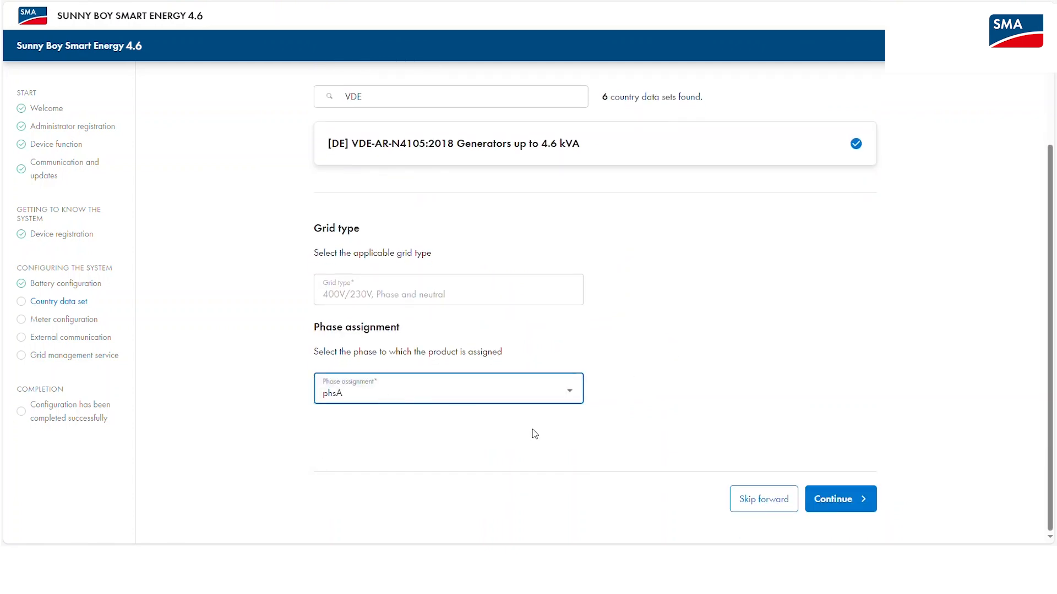
{"action": "left_click", "coordinate": [836, 507]}
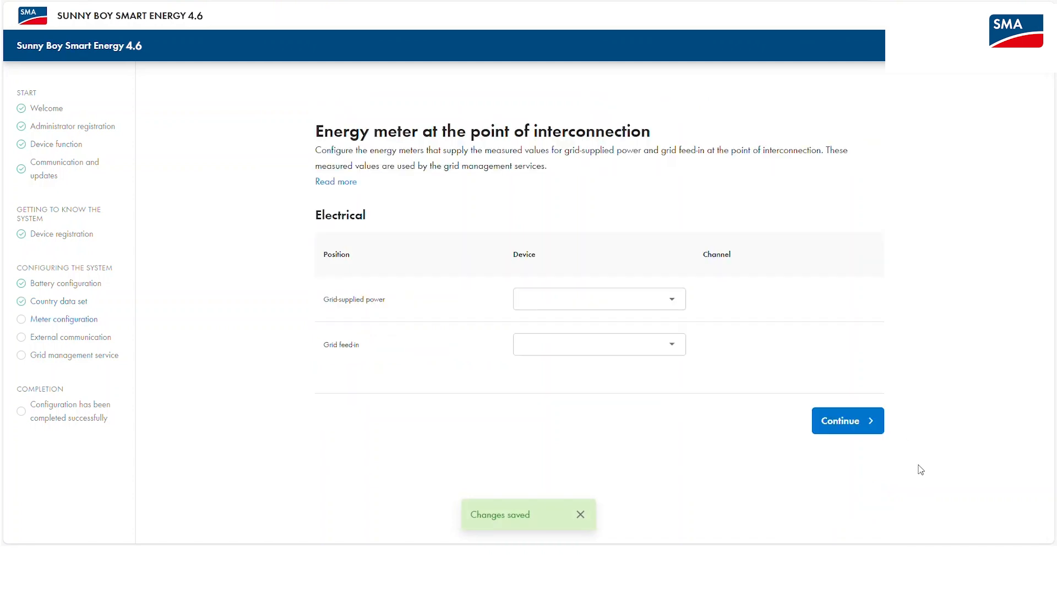
Assign the SMA Energy Meter's Grid reference counter to grid-supplied power and Grid feed-in counter to feed-in.
{"action": "left_click", "coordinate": [673, 306]}
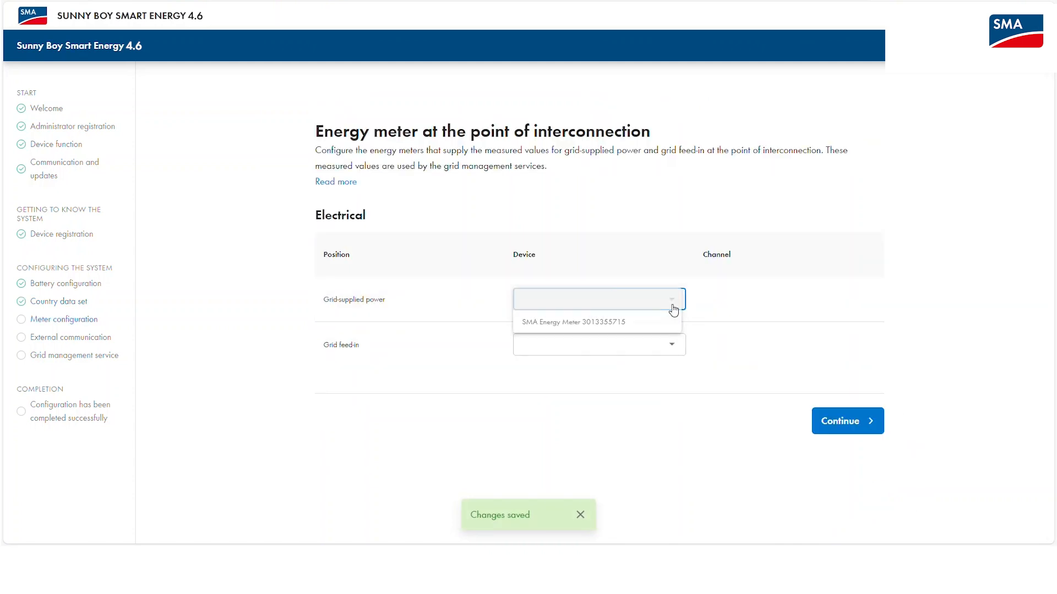
{"action": "left_click", "coordinate": [617, 323]}
{"action": "left_click", "coordinate": [748, 306]}
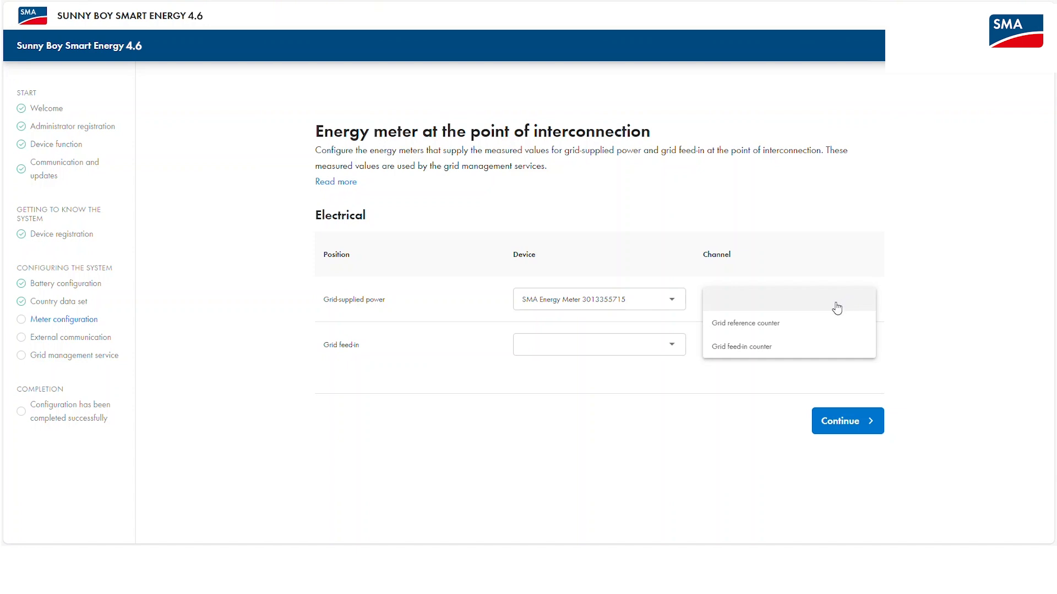
{"action": "left_click", "coordinate": [789, 326]}
{"action": "left_click", "coordinate": [644, 346]}
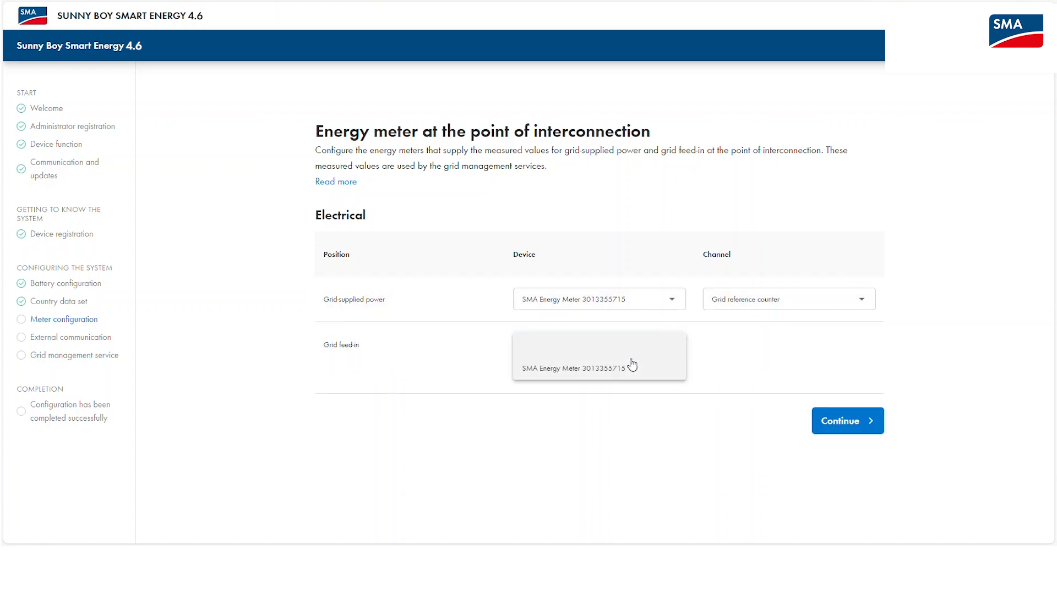
{"action": "left_click", "coordinate": [635, 370]}
{"action": "left_click", "coordinate": [755, 347]}
{"action": "left_click", "coordinate": [804, 397]}
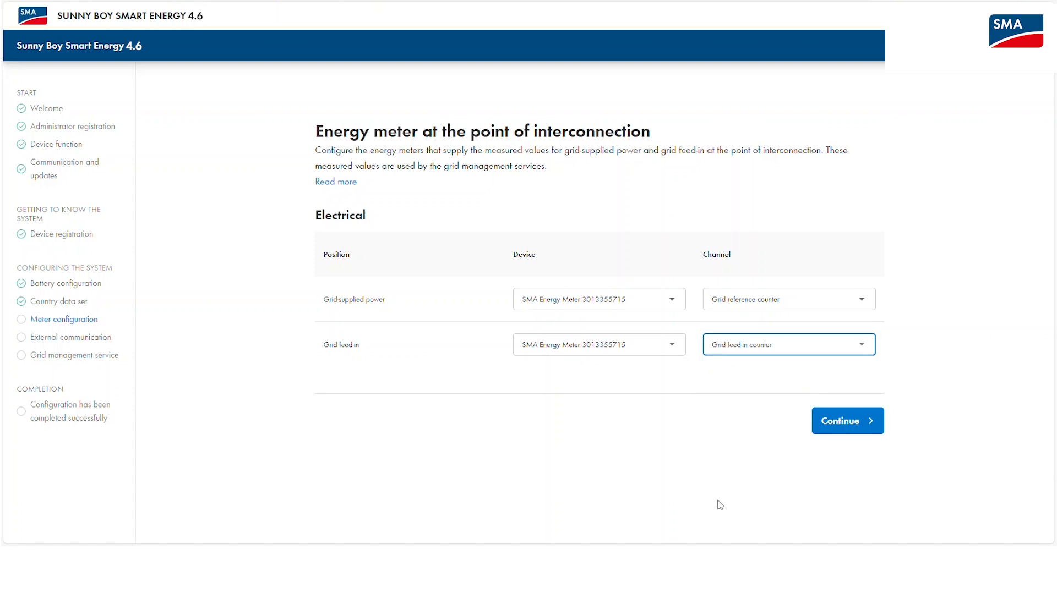
Save the meter assignments and skip External communication with Modbus left disabled.
{"action": "left_click", "coordinate": [823, 427]}
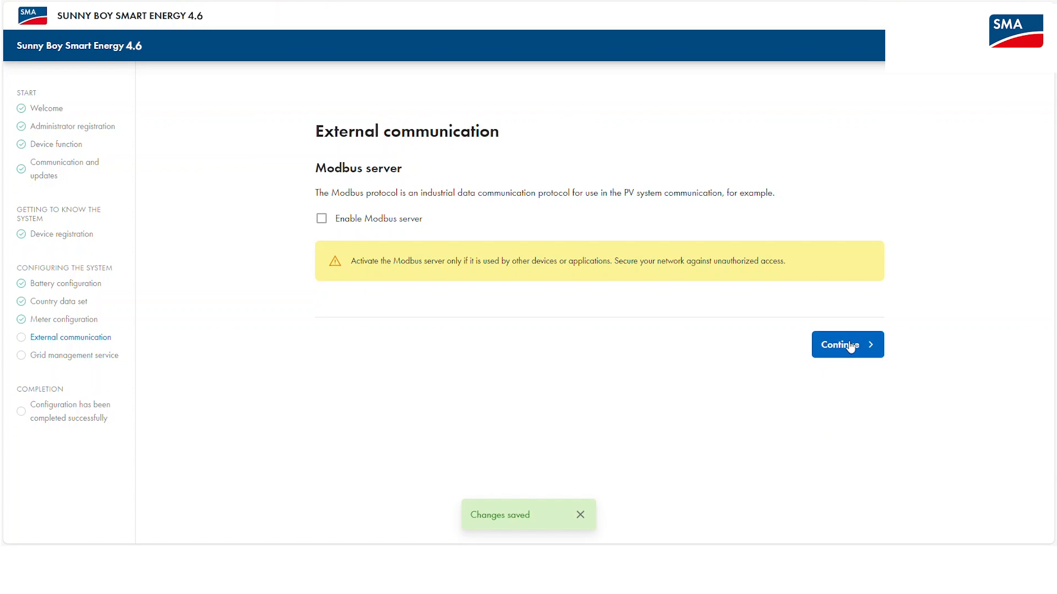
{"action": "left_click", "coordinate": [847, 345]}
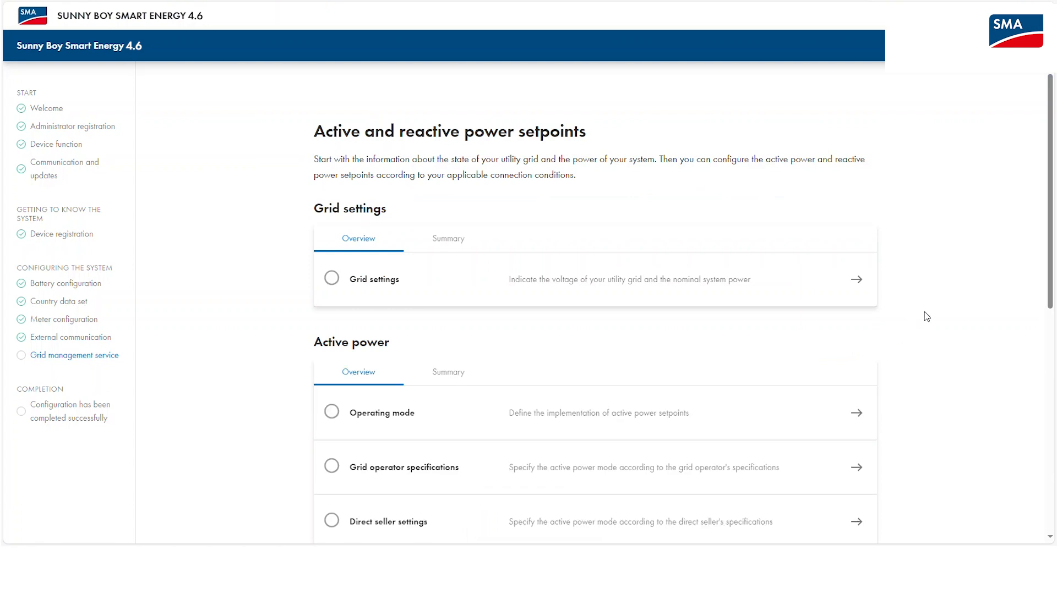
Review the grid settings, keeping 230 V phase voltage, 6 kW total AC power and automatic nominal values.
{"action": "left_click", "coordinate": [856, 282]}
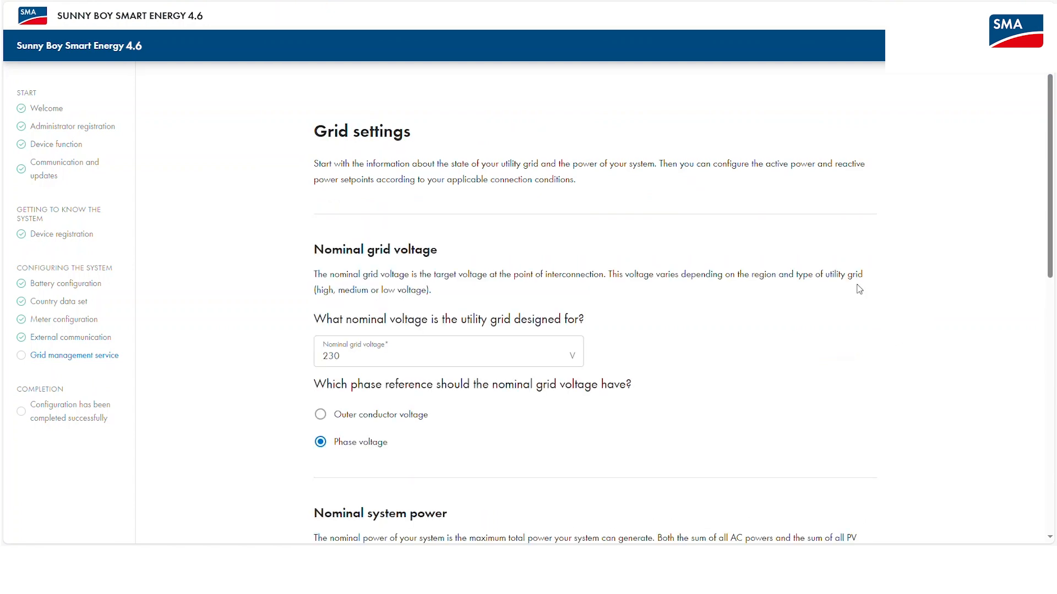
{"action": "scroll", "coordinate": [859, 289], "scroll_direction": "down", "scroll_amount": 3}
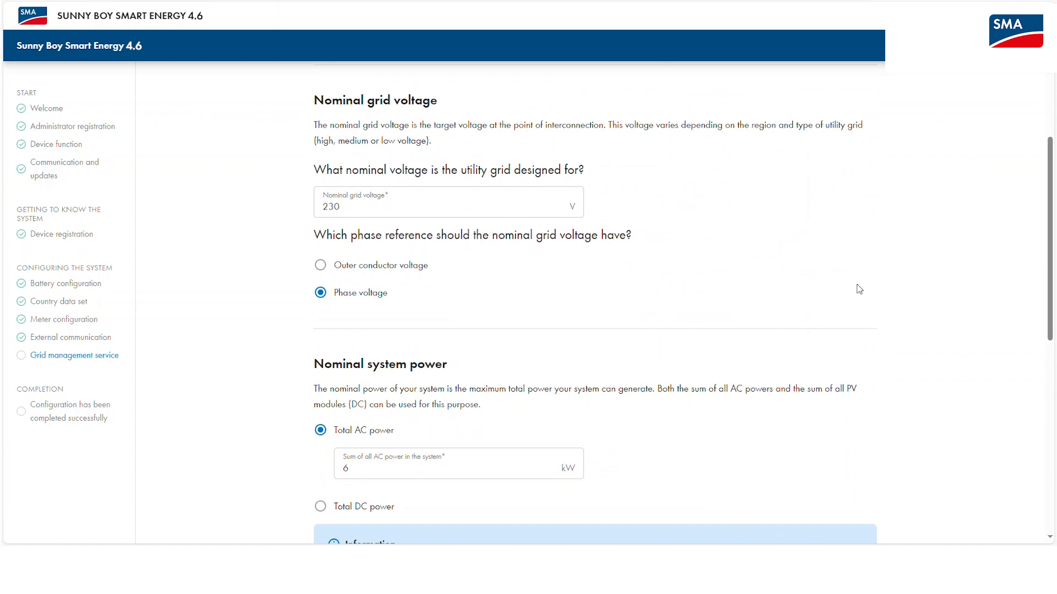
{"action": "scroll", "coordinate": [859, 289], "scroll_direction": "down", "scroll_amount": 5}
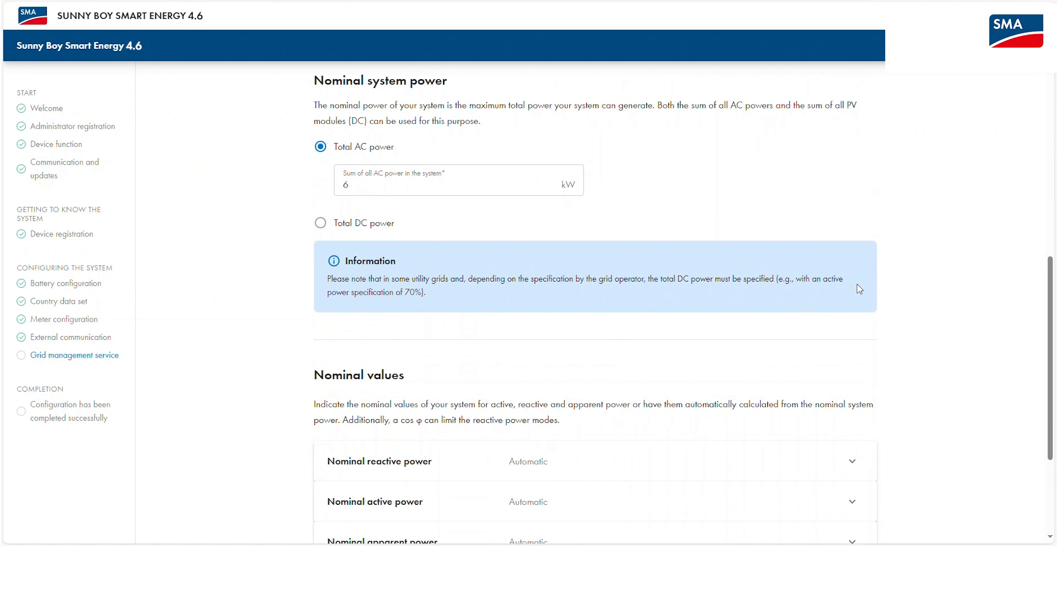
{"action": "scroll", "coordinate": [858, 289], "scroll_direction": "down", "scroll_amount": 3}
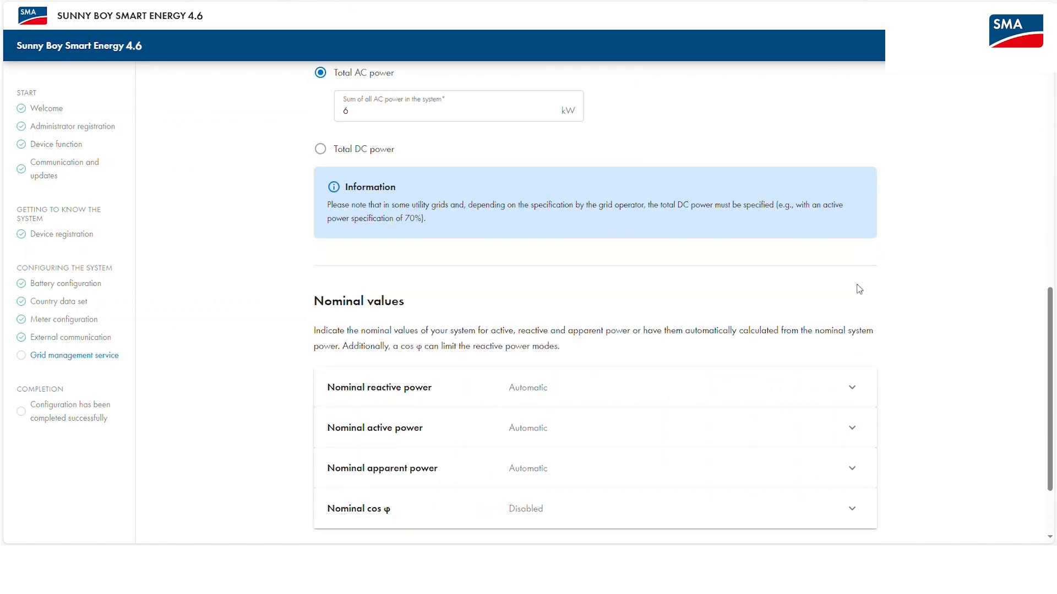
{"action": "scroll", "coordinate": [875, 331], "scroll_direction": "down", "scroll_amount": 1}
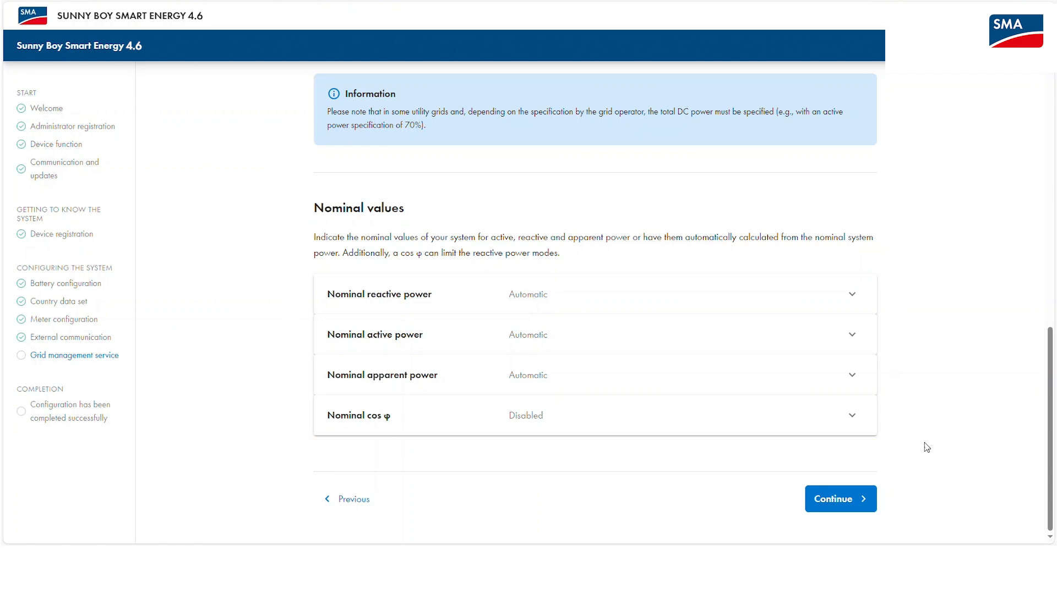
{"action": "left_click", "coordinate": [845, 501]}
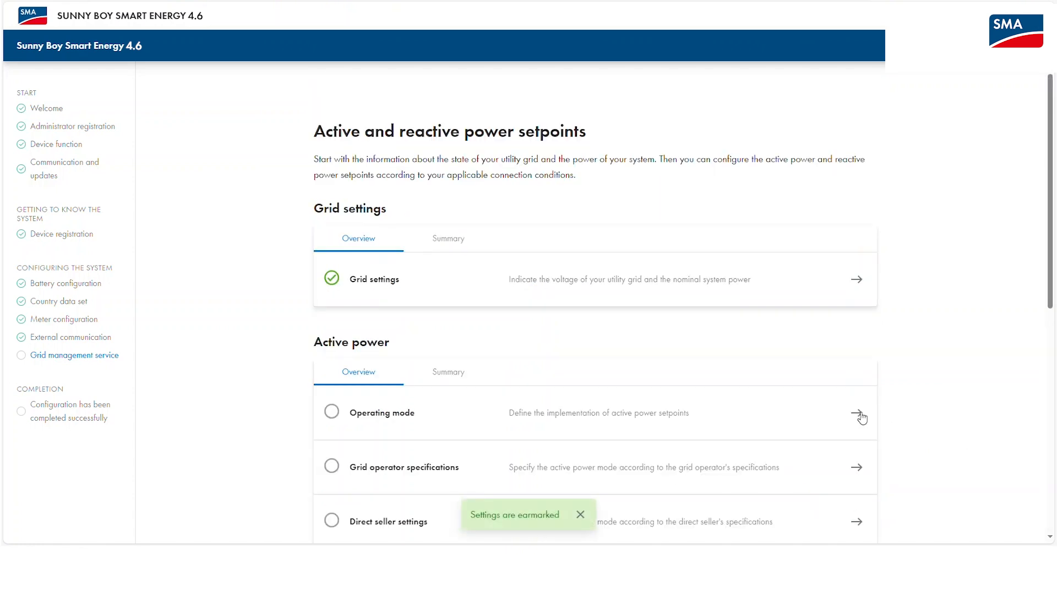
Accept open-loop active power control, default grid operator specifications and direct seller settings.
{"action": "left_click", "coordinate": [857, 414]}
{"action": "scroll", "coordinate": [869, 417], "scroll_direction": "down", "scroll_amount": 2}
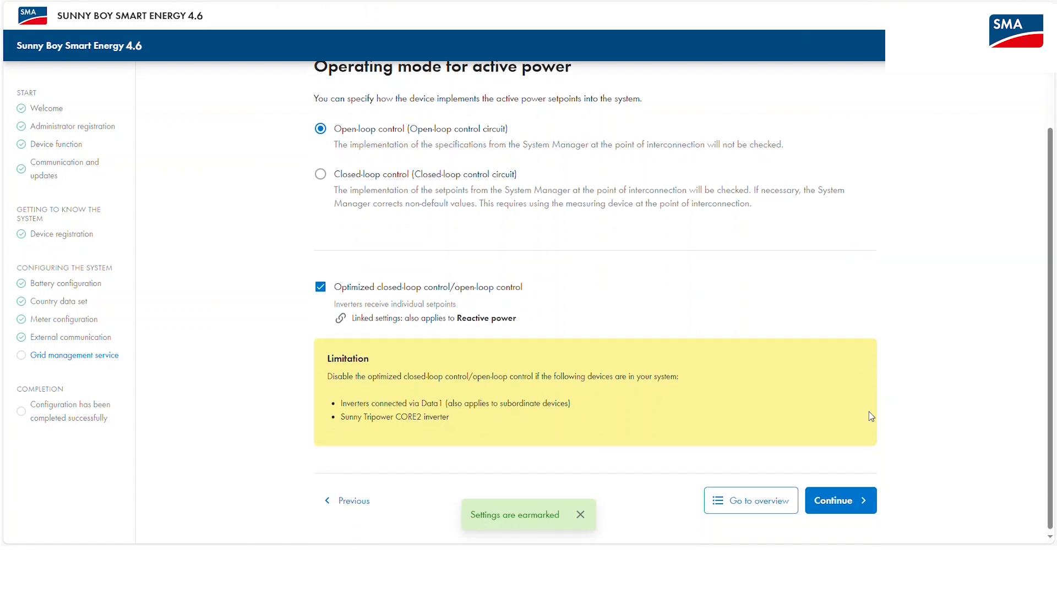
{"action": "left_click", "coordinate": [856, 501]}
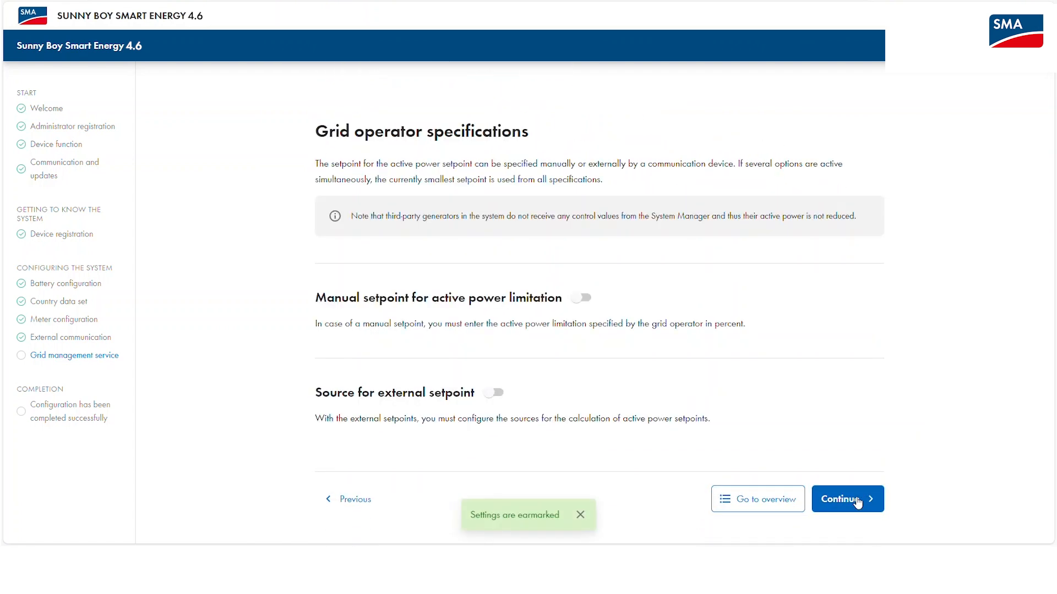
{"action": "left_click", "coordinate": [857, 501]}
{"action": "left_click", "coordinate": [857, 501]}
{"action": "scroll", "coordinate": [958, 468], "scroll_direction": "down", "scroll_amount": 2}
{"action": "scroll", "coordinate": [961, 450], "scroll_direction": "down", "scroll_amount": 3}
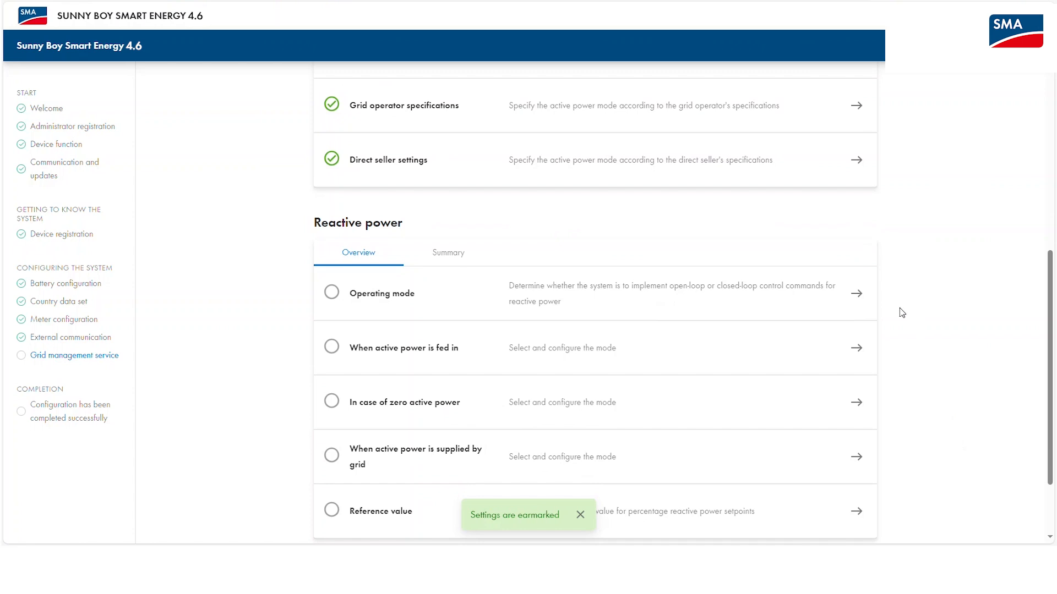
Keep open-loop control, no reactive power in all feed-in states, and nominal active power as the reference.
{"action": "left_click", "coordinate": [860, 297]}
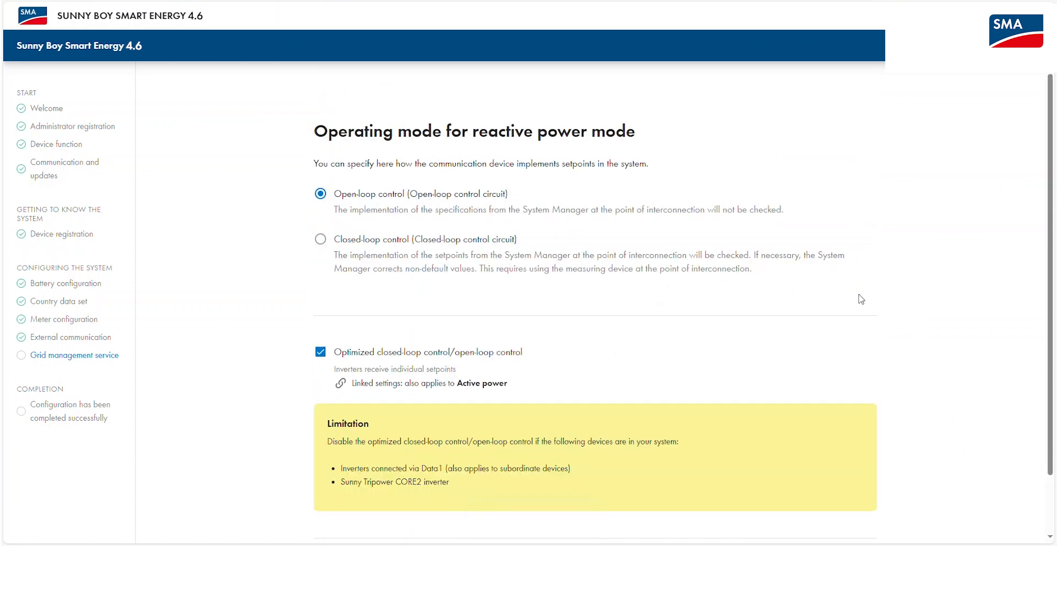
{"action": "scroll", "coordinate": [861, 299], "scroll_direction": "down", "scroll_amount": 1}
{"action": "left_click", "coordinate": [864, 511]}
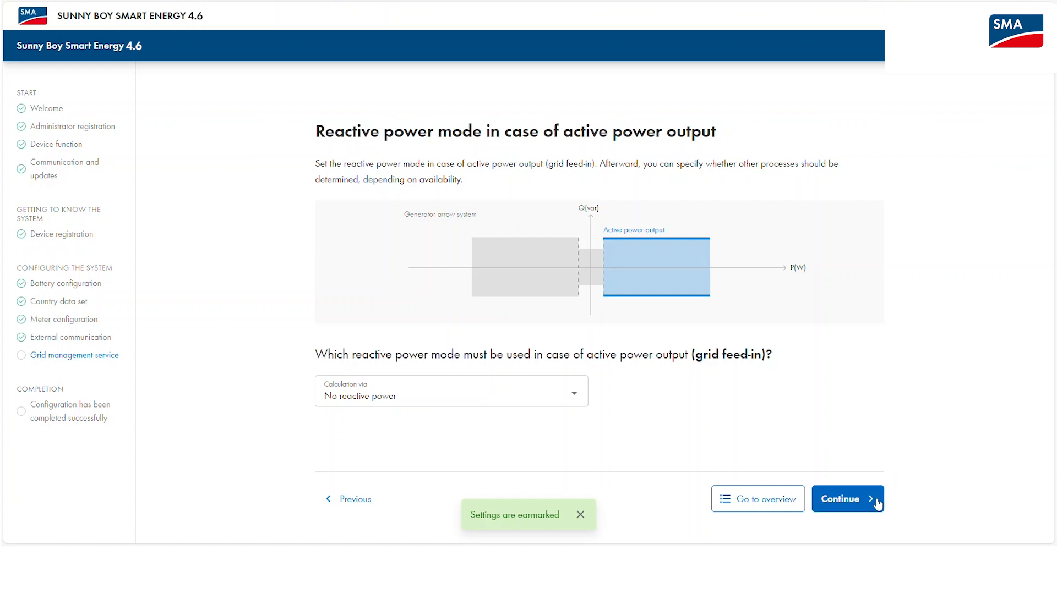
{"action": "left_click", "coordinate": [878, 504]}
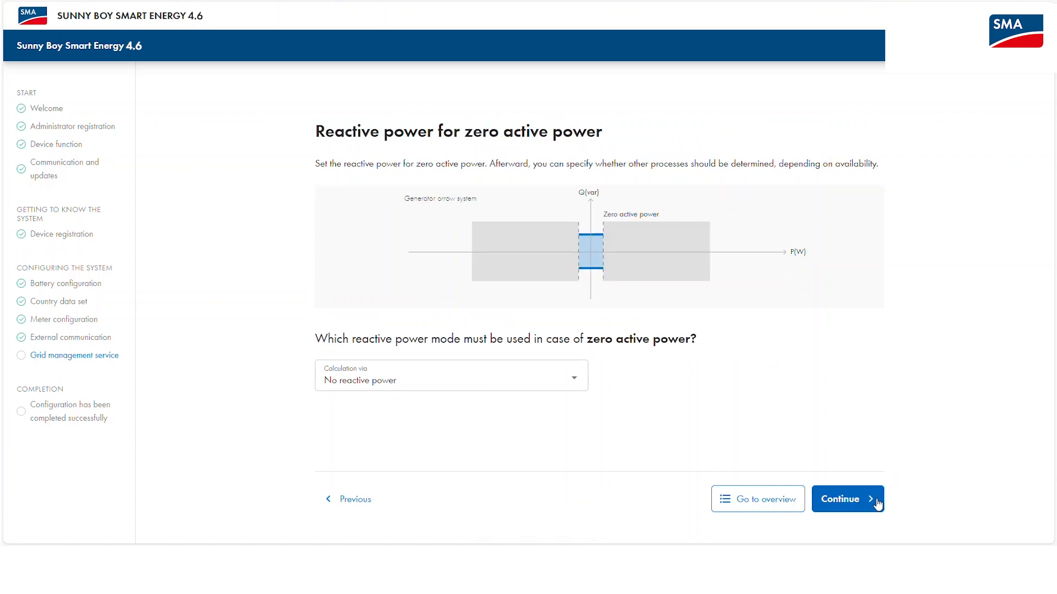
{"action": "left_click", "coordinate": [878, 504]}
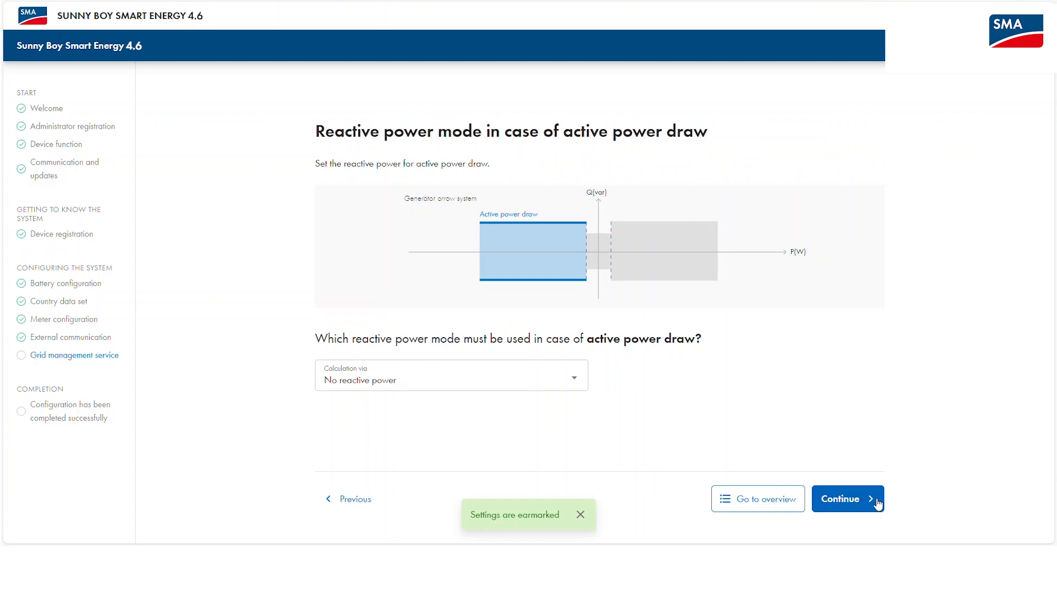
{"action": "left_click", "coordinate": [877, 504]}
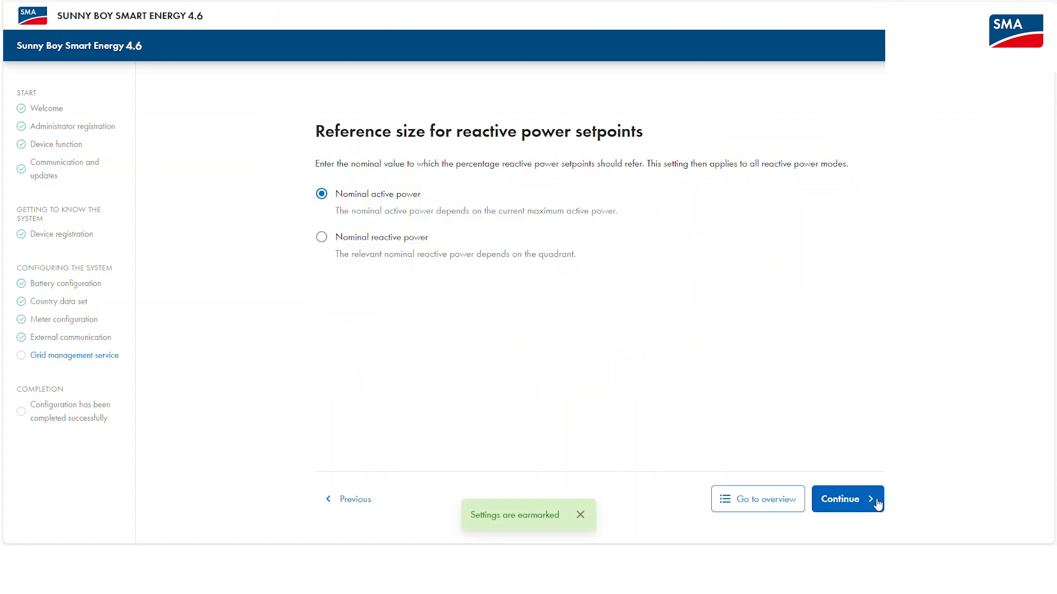
{"action": "left_click", "coordinate": [877, 504]}
{"action": "scroll", "coordinate": [857, 490], "scroll_direction": "down", "scroll_amount": 3}
{"action": "scroll", "coordinate": [930, 490], "scroll_direction": "down", "scroll_amount": 5}
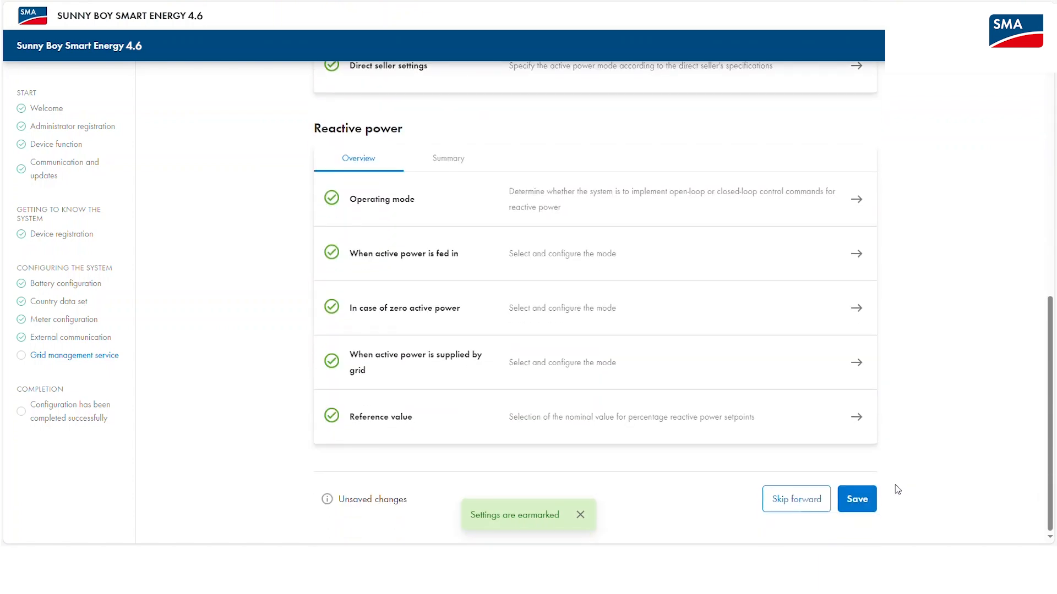
Save the grid management settings and complete the system setup to reach the My plant dashboard.
{"action": "left_click", "coordinate": [871, 503]}
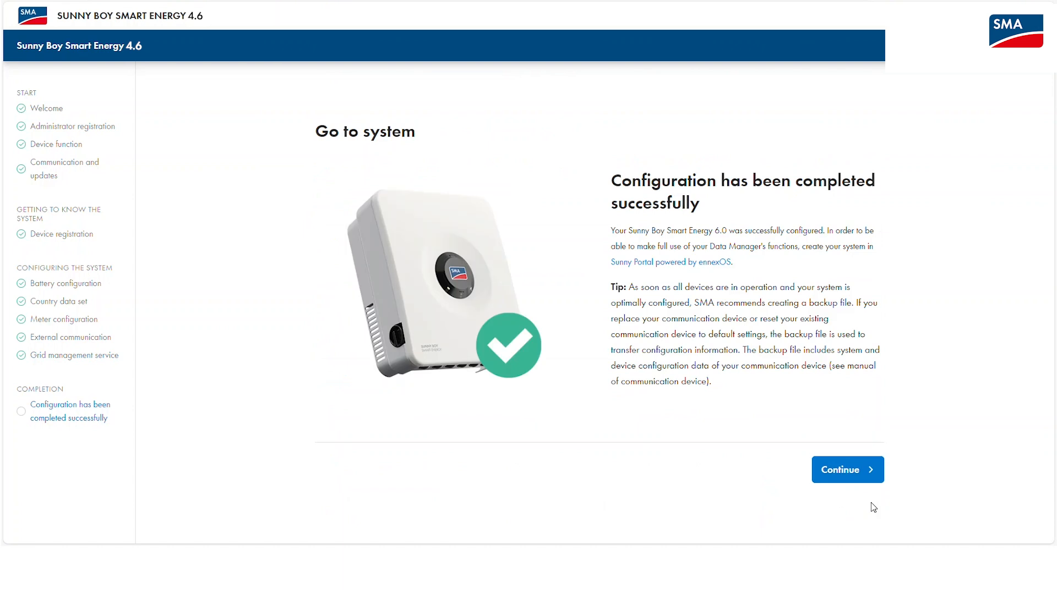
{"action": "left_click", "coordinate": [860, 477]}
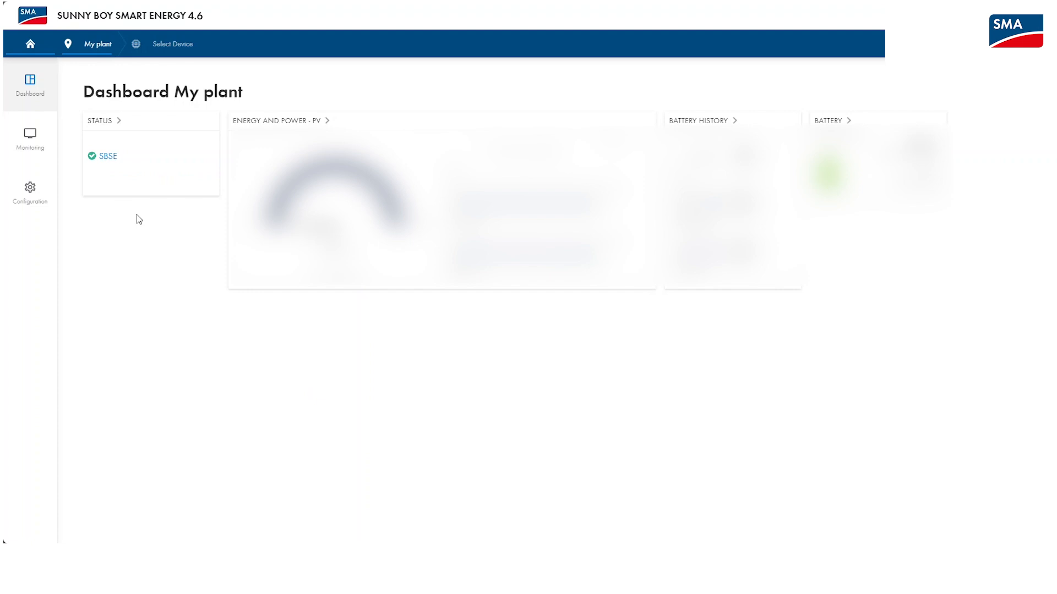
Show the predefined profiles, including Maximum increased self-consumption and Peak load shaving, under Configuration > Energy management.
{"action": "left_click", "coordinate": [44, 188]}
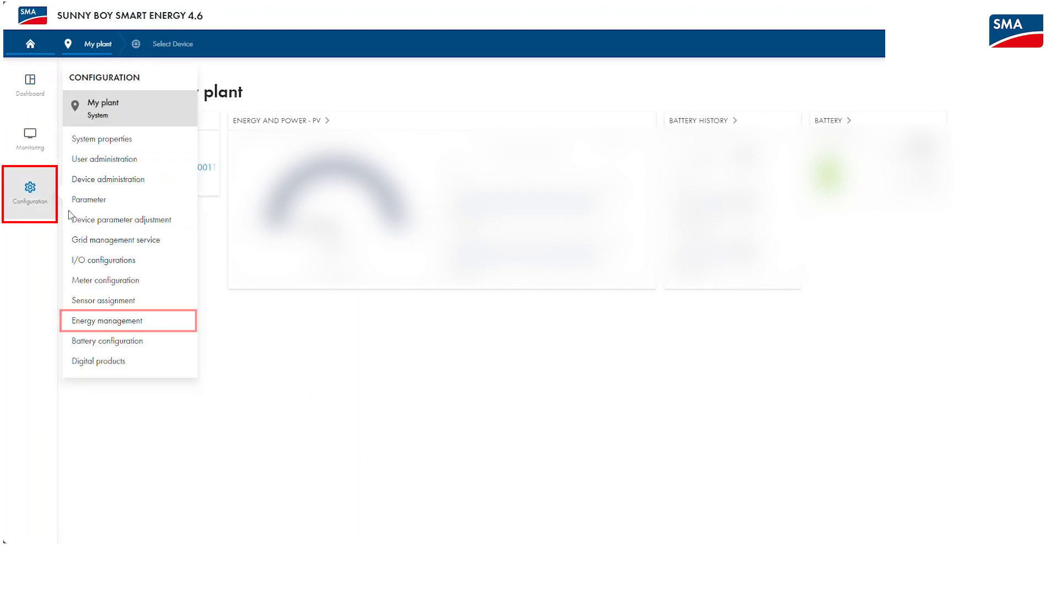
{"action": "left_click", "coordinate": [135, 323]}
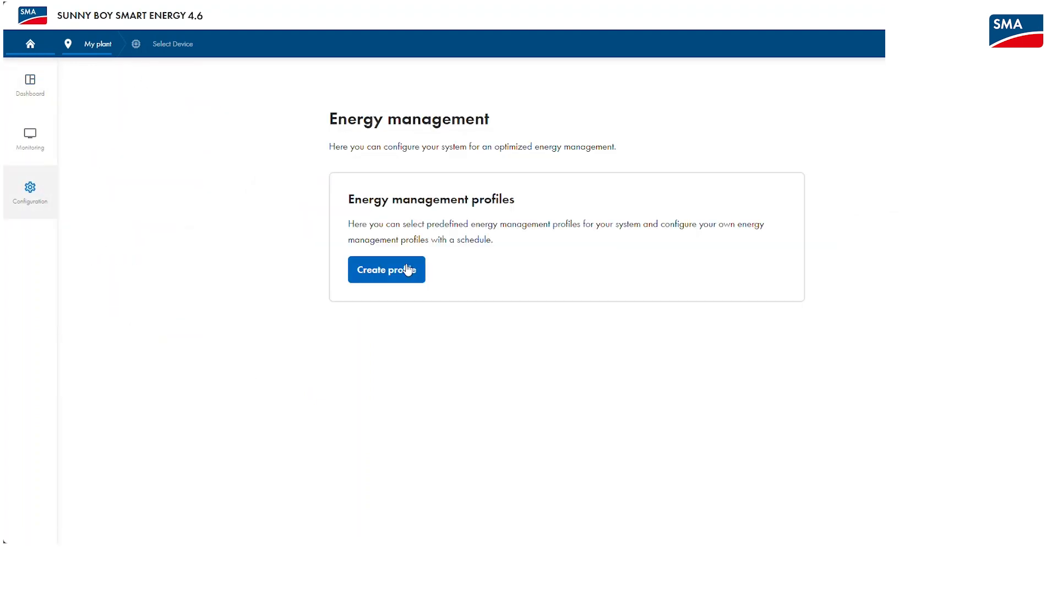
{"action": "left_click", "coordinate": [403, 269]}
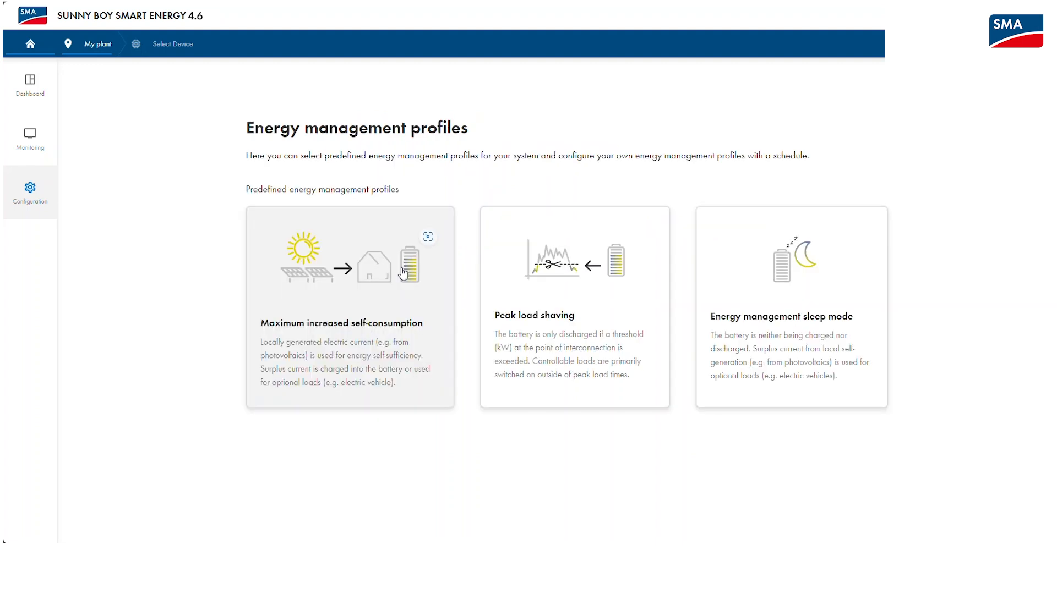